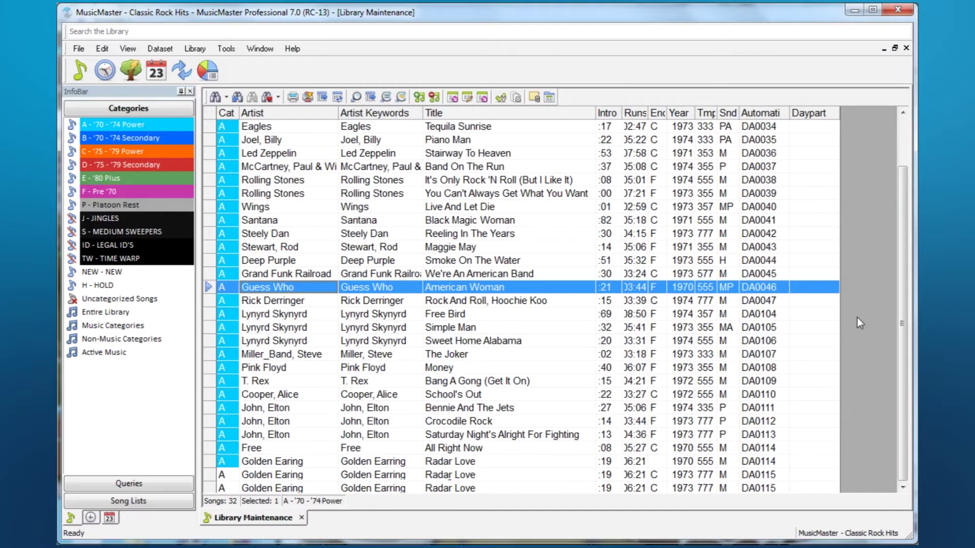
Step: Copy the Guess Who song "American Woman" from category A into category B - '70 - '74 Secondary
right_click(210, 289)
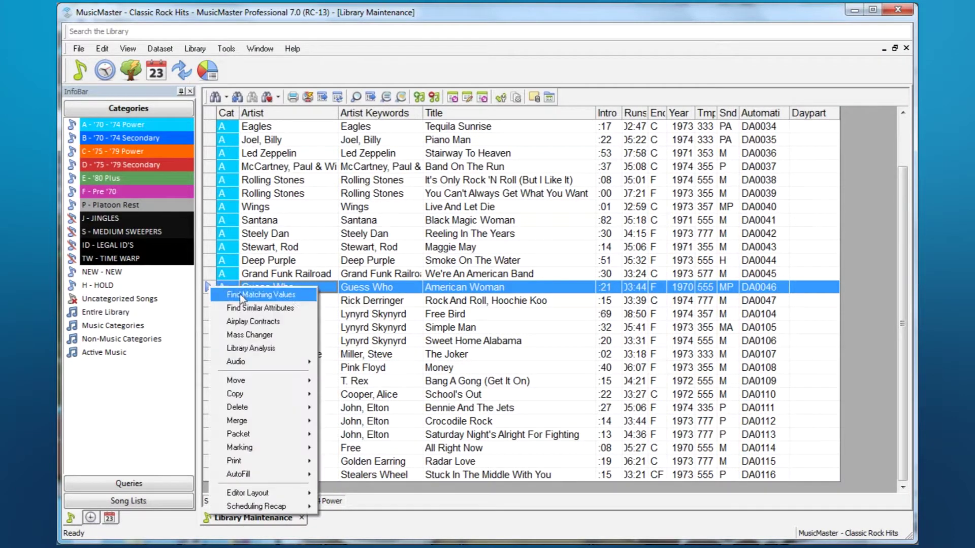
click(324, 395)
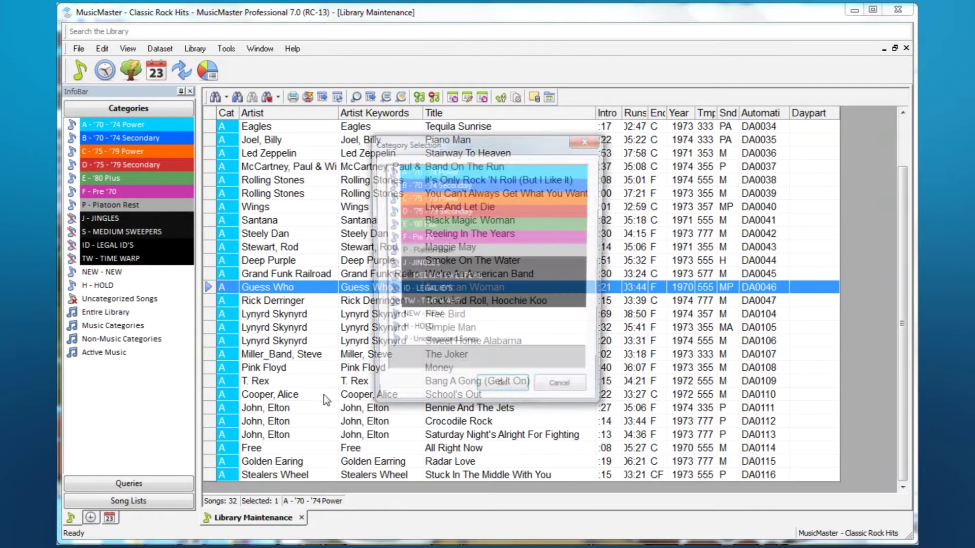
click(450, 185)
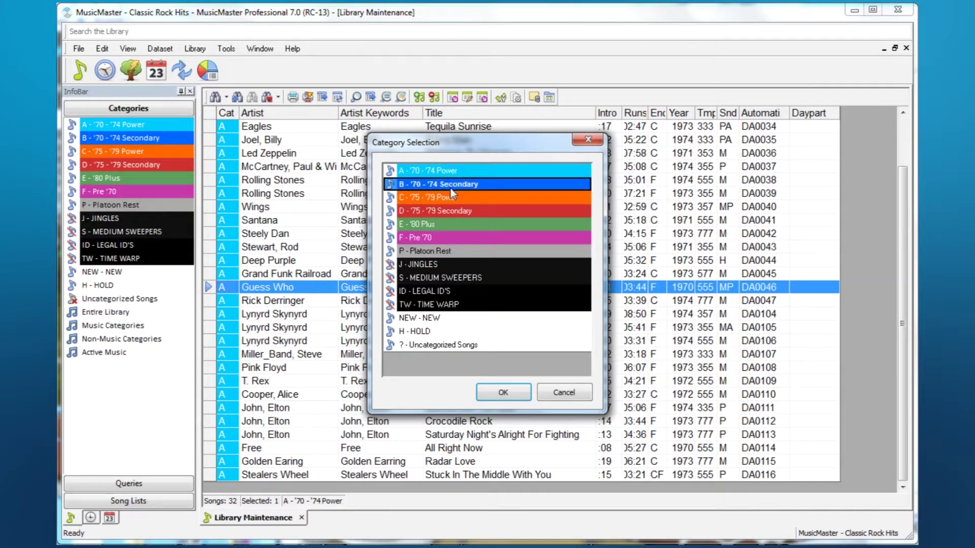
click(505, 393)
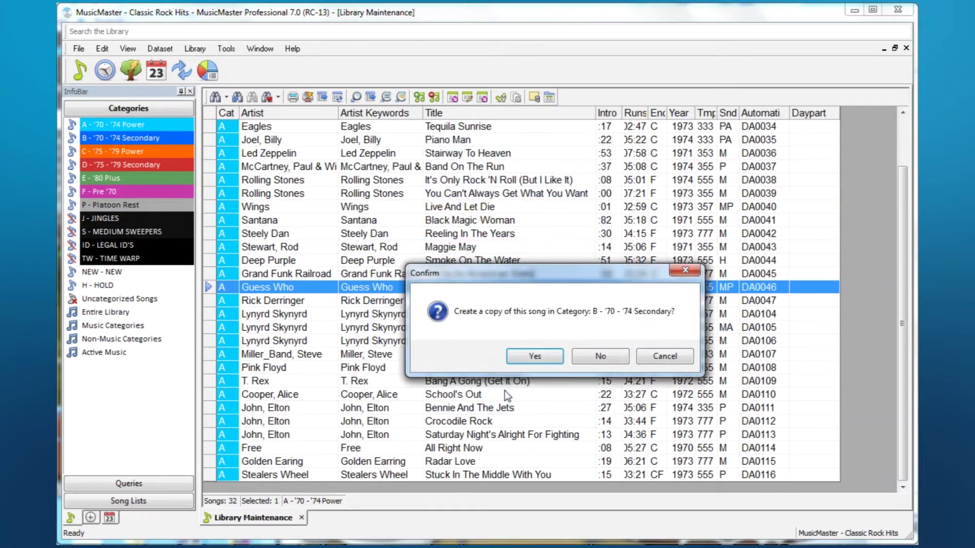
click(553, 358)
Step: Open the library's database field definitions and sort them by type to reach the Keyword-Single fields
click(160, 49)
mouse_move(172, 63)
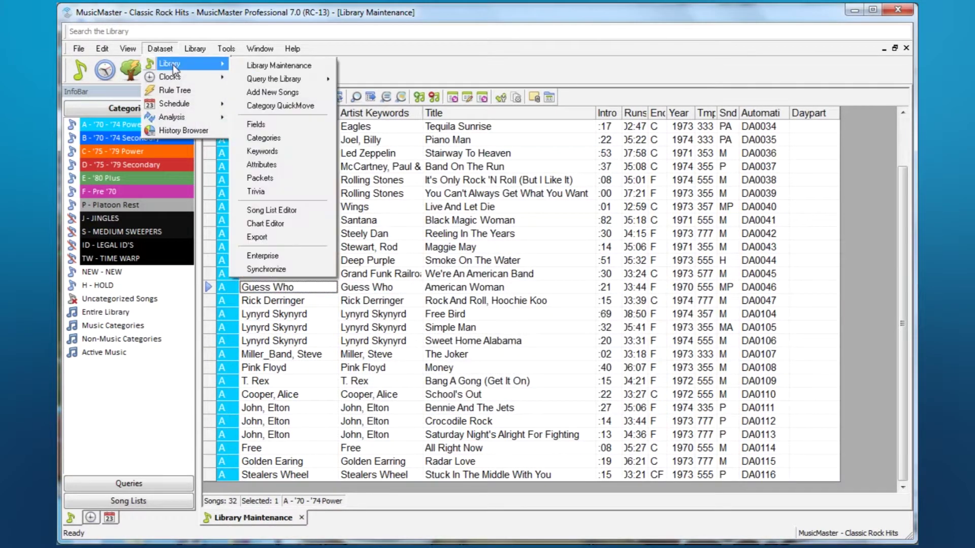
click(256, 126)
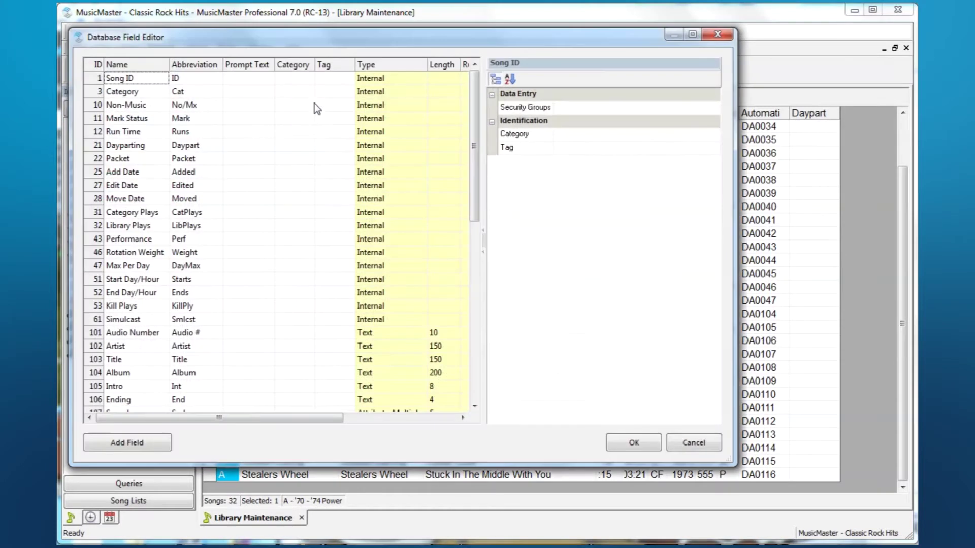
click(367, 65)
drag(473, 111, 492, 174)
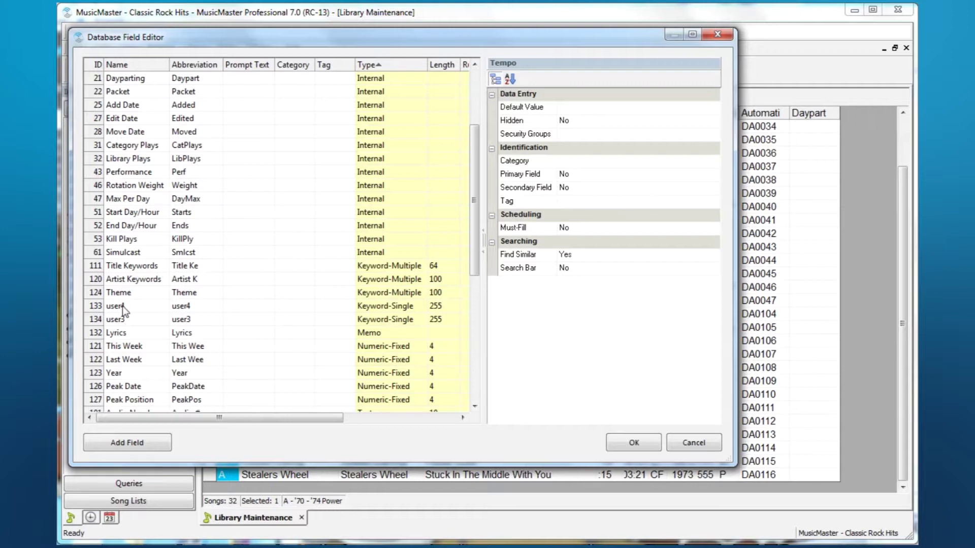
click(139, 443)
click(294, 267)
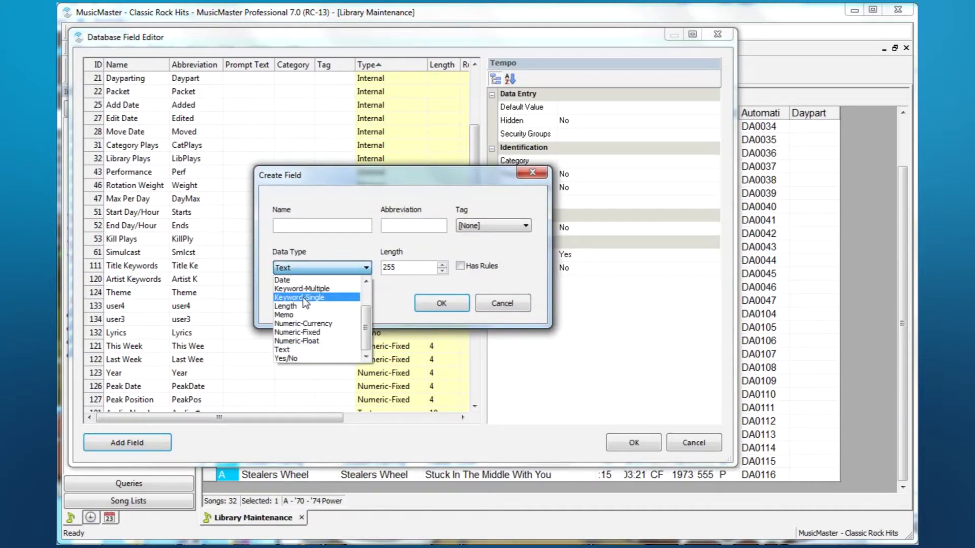
click(483, 305)
click(486, 307)
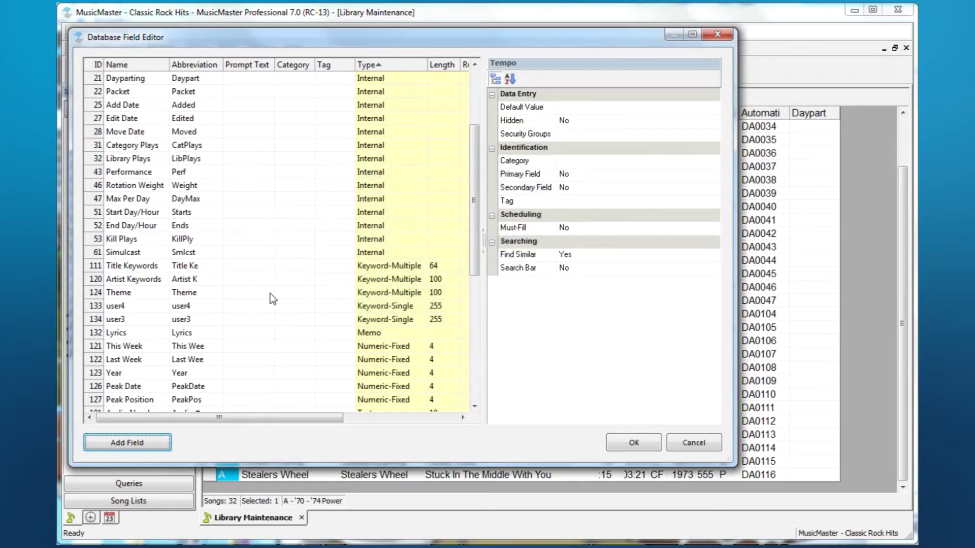
Step: Rename the user3 keyword field as "History Link" with the abbreviation "HLink" and save the field definitions
click(119, 319)
click(128, 319)
text(Hist)
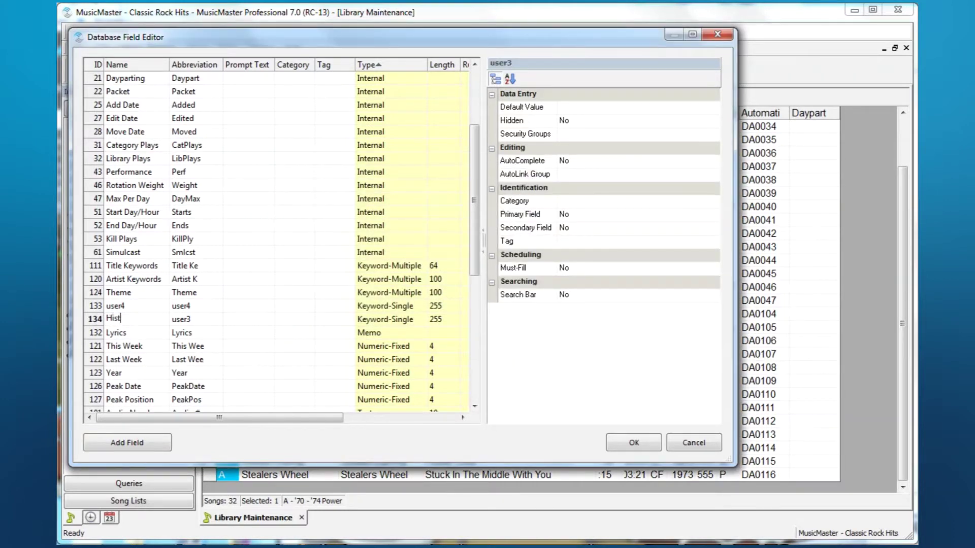
text(ory Link)
key(Tab)
text(HLink)
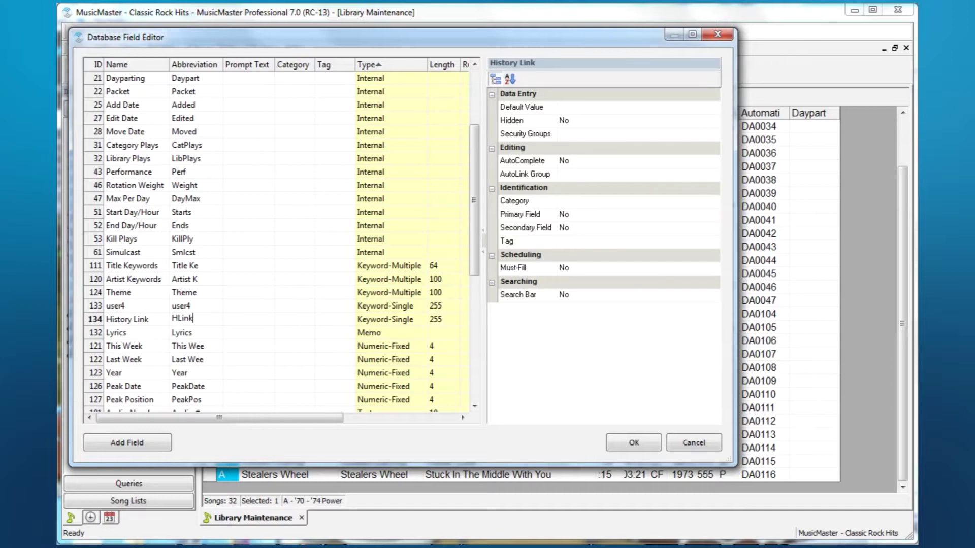
key(Tab)
click(617, 447)
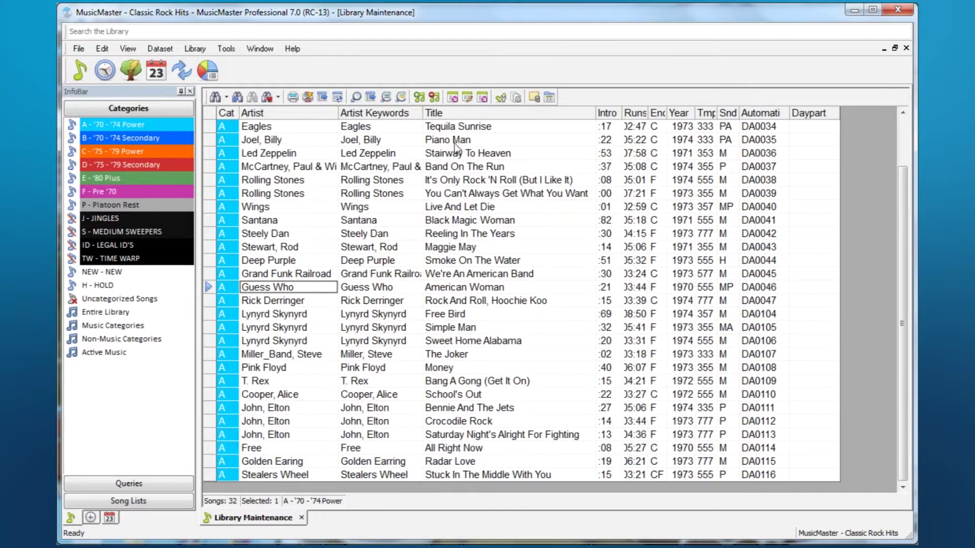
Step: In the additional properties options, set the history PrimaryRestField to 134 and PrimaryRestRules to 1, and save the options
click(226, 48)
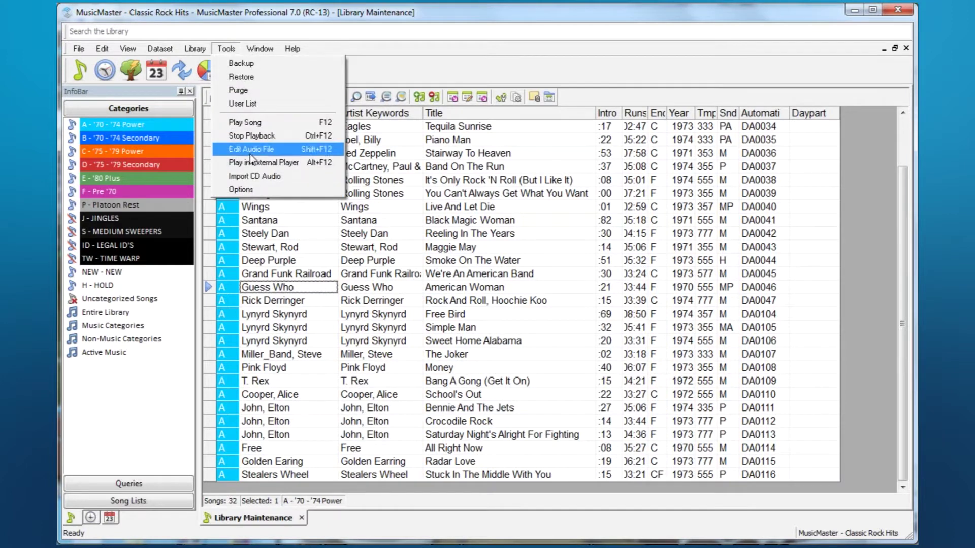
click(238, 187)
click(353, 322)
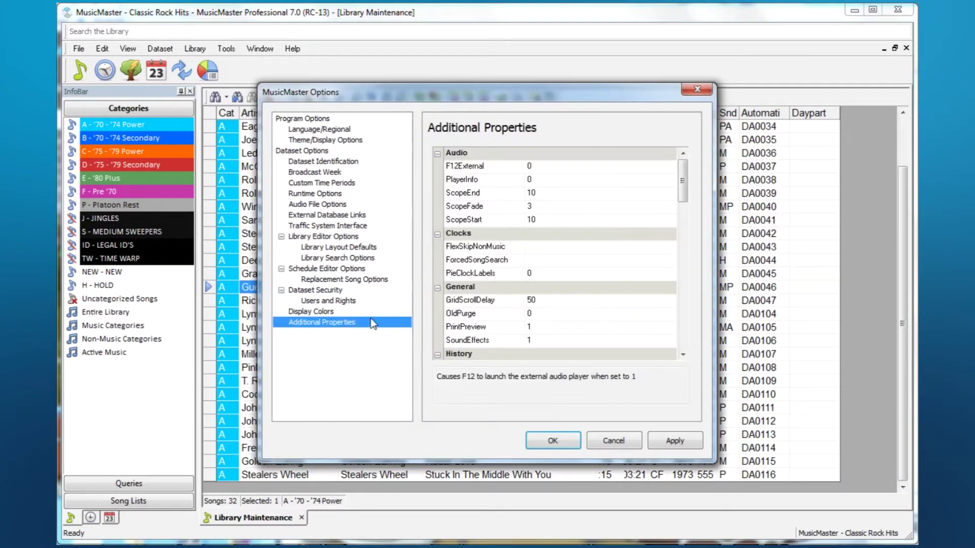
drag(683, 178, 690, 212)
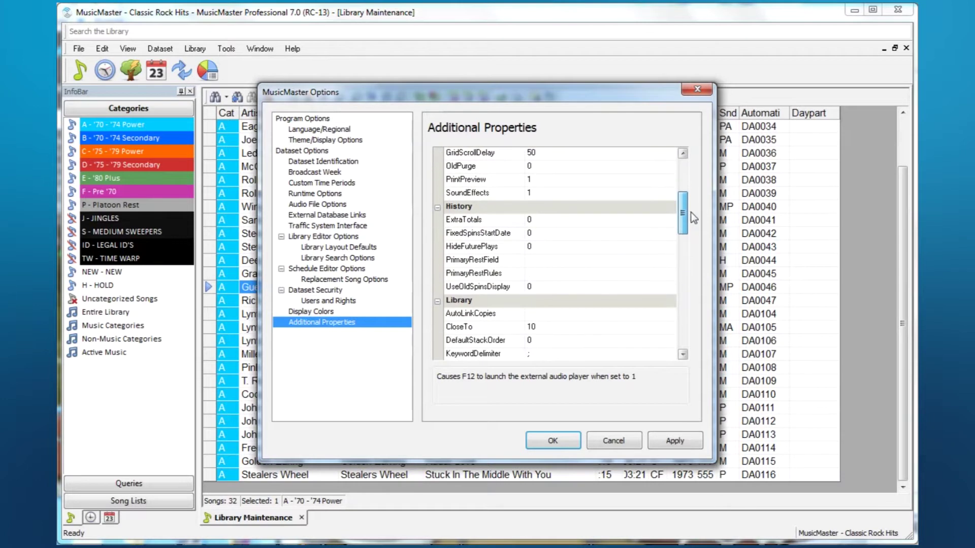
click(550, 261)
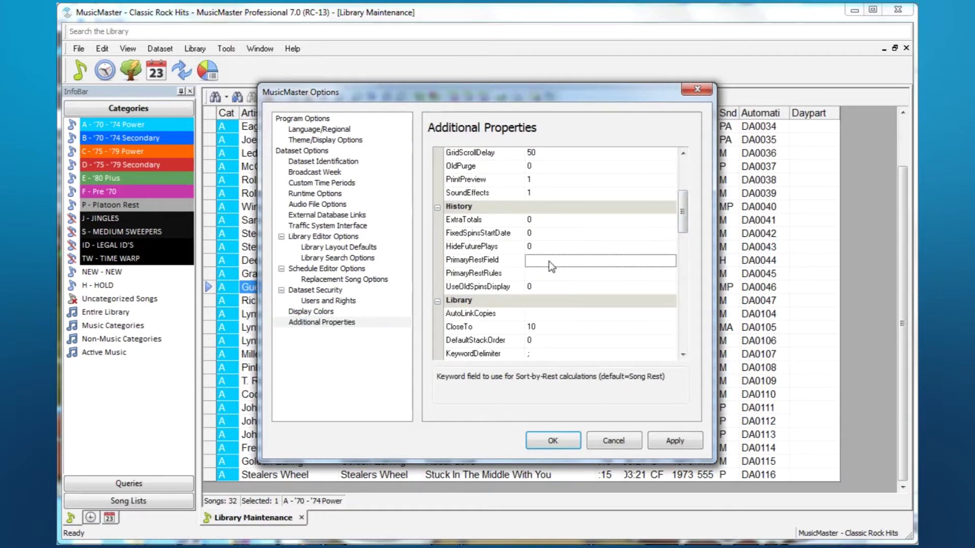
text(134)
click(544, 275)
text(1)
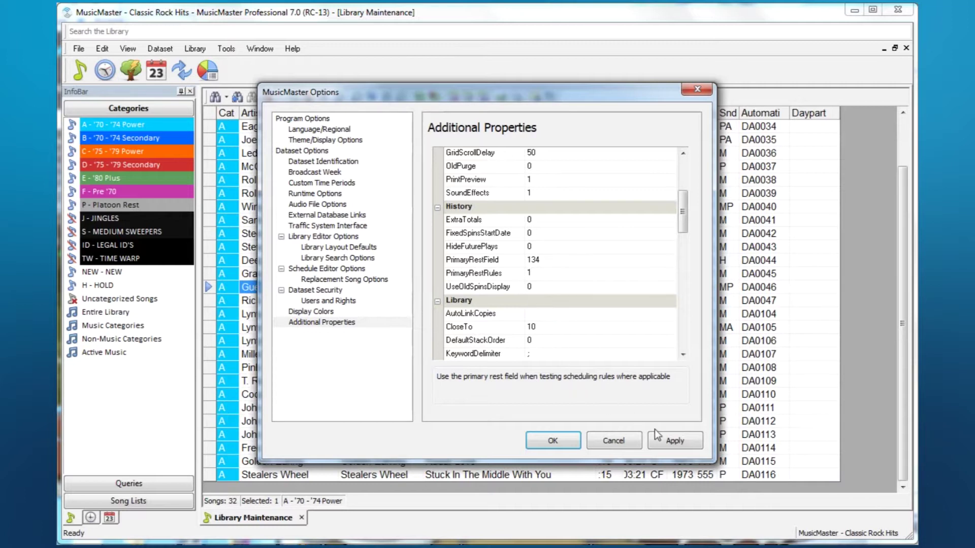
click(663, 441)
click(553, 438)
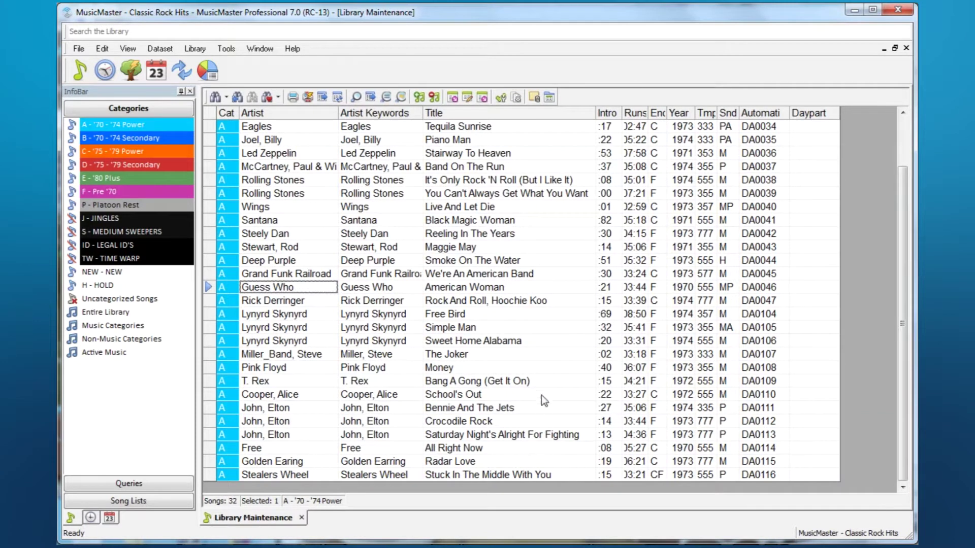
Step: Add the History Link field to the library grid layout, placed between Automation and Dayparting
click(466, 97)
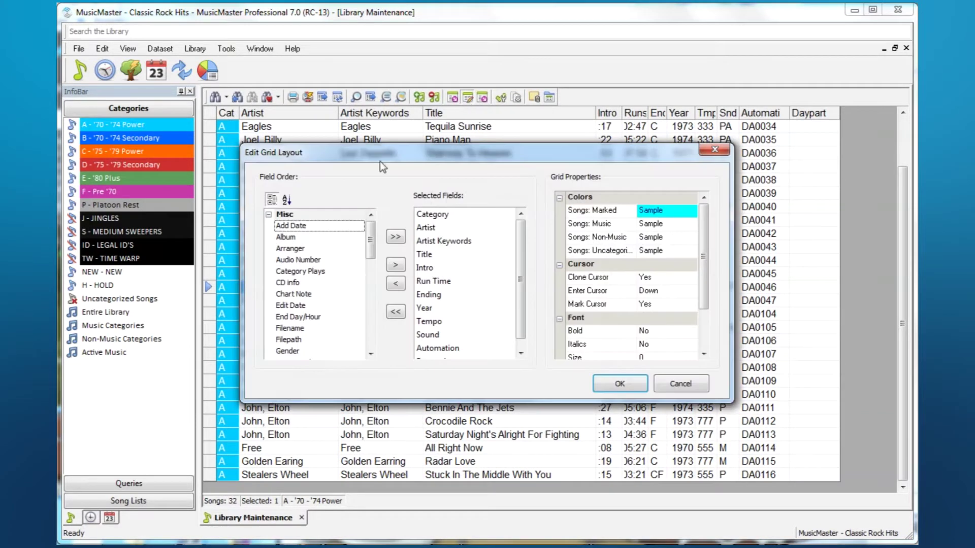
scroll(370, 238, down, 2)
click(316, 306)
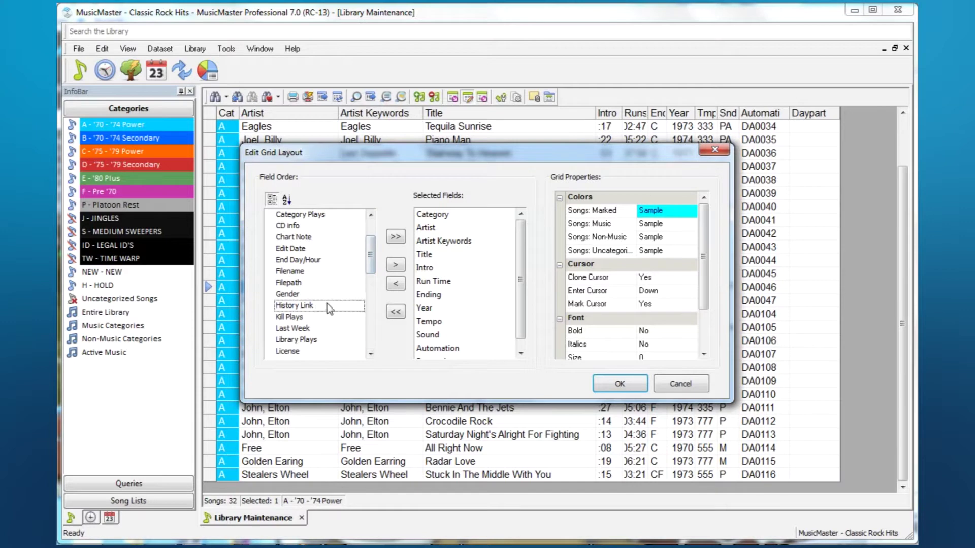
click(395, 264)
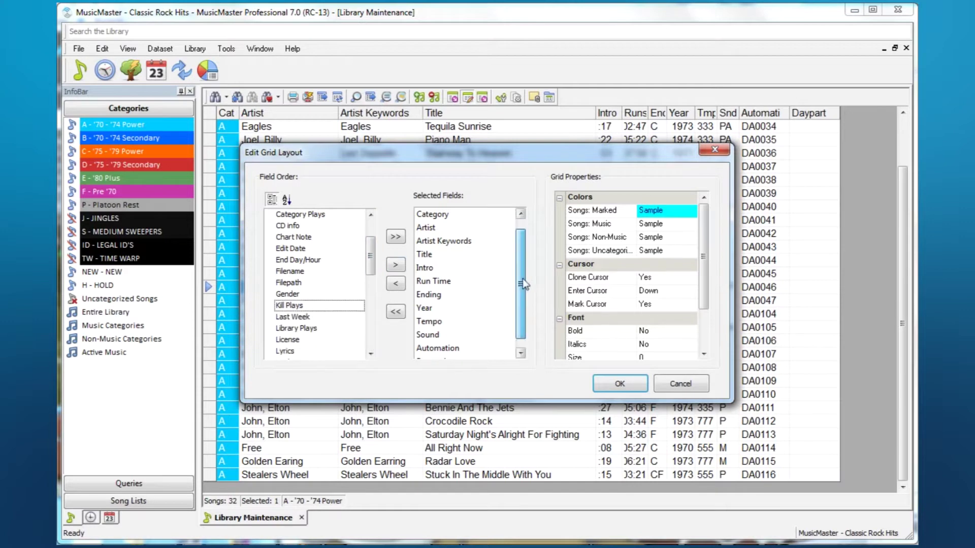
drag(520, 265, 520, 300)
drag(447, 351, 432, 336)
click(611, 382)
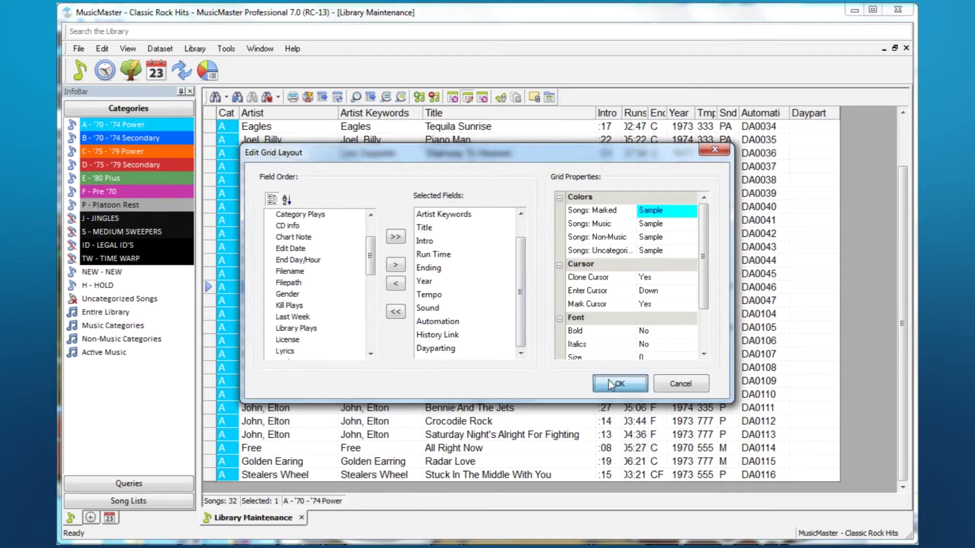
Step: Enter DA0046 as the history link for "American Woman" in category A and for its copy in category B
click(815, 354)
text(DA0046)
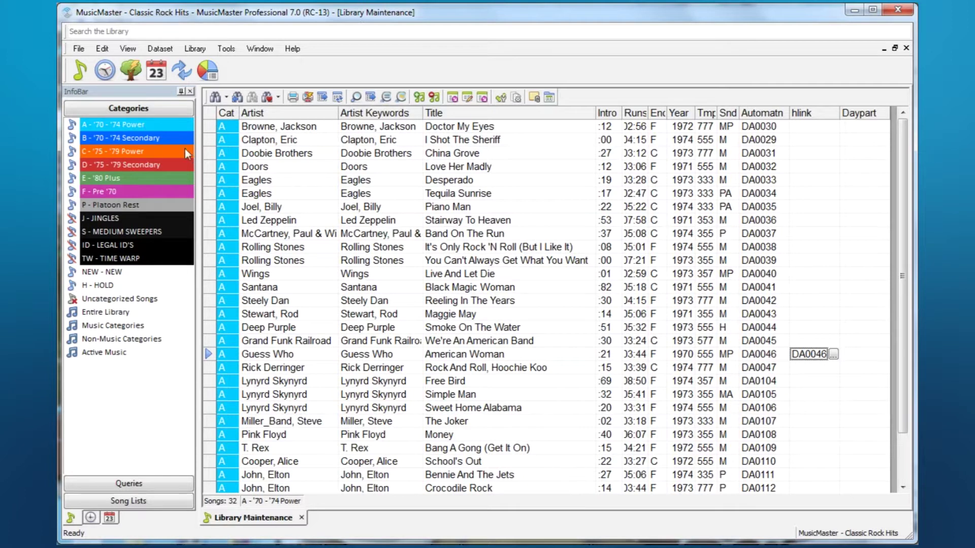
click(175, 136)
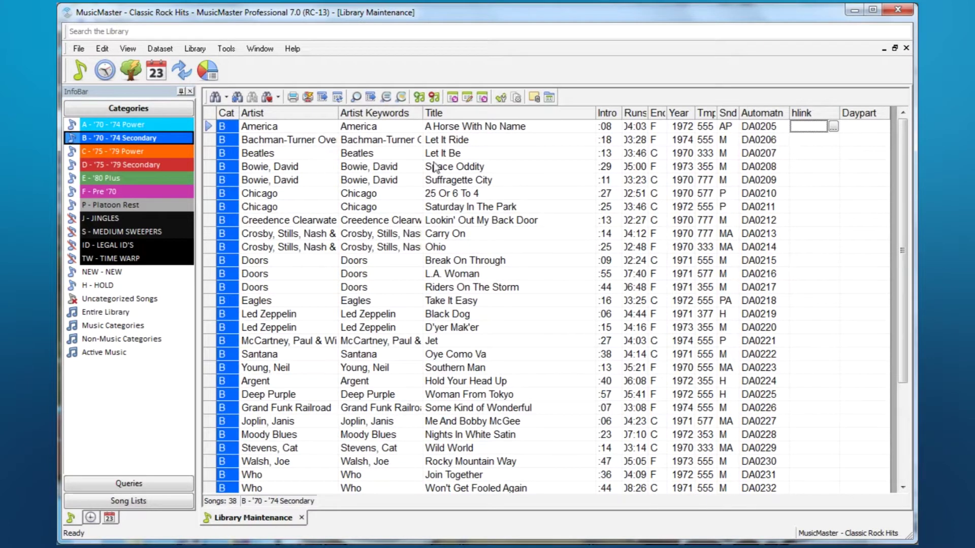
drag(904, 187, 904, 285)
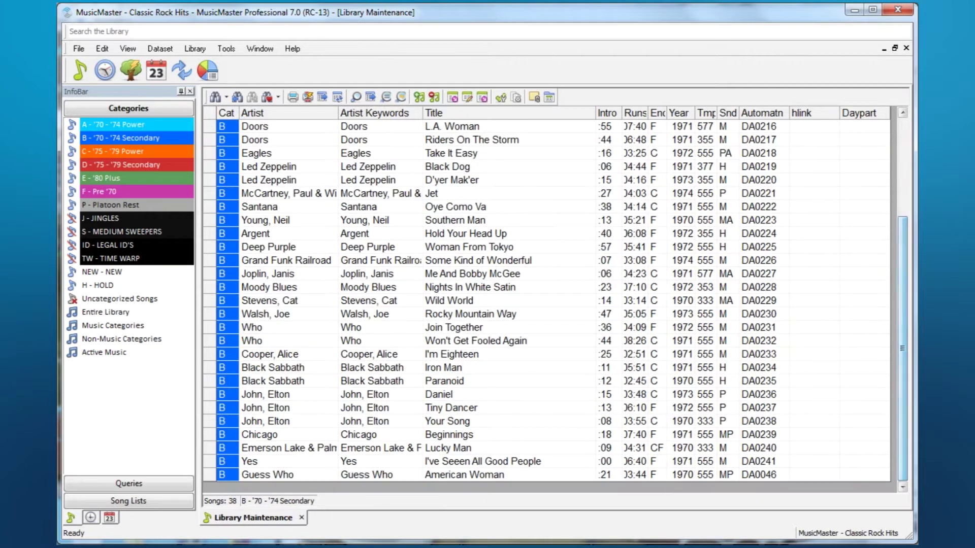
click(809, 472)
text(DA0046)
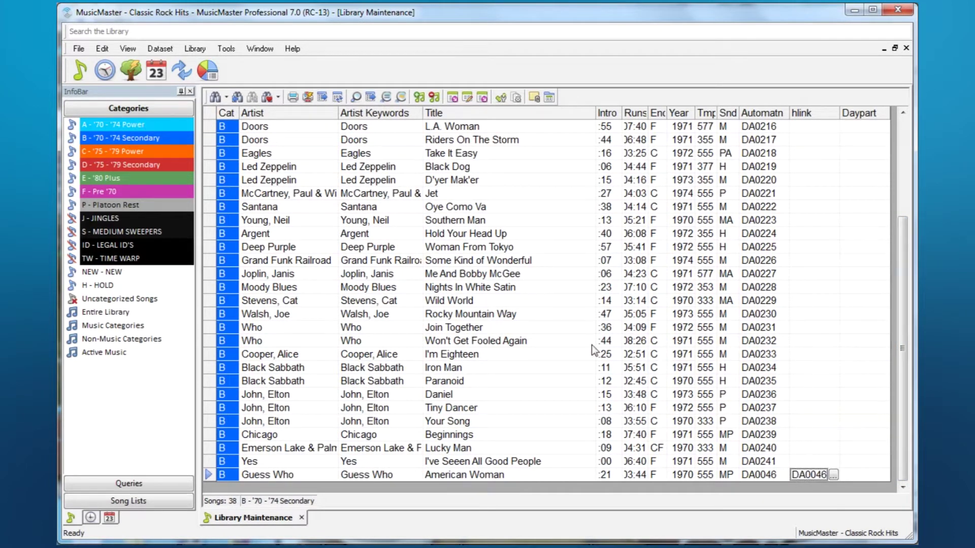
Step: Apply the "No Morning Drive" daypart restriction to "American Woman" in category A
click(169, 127)
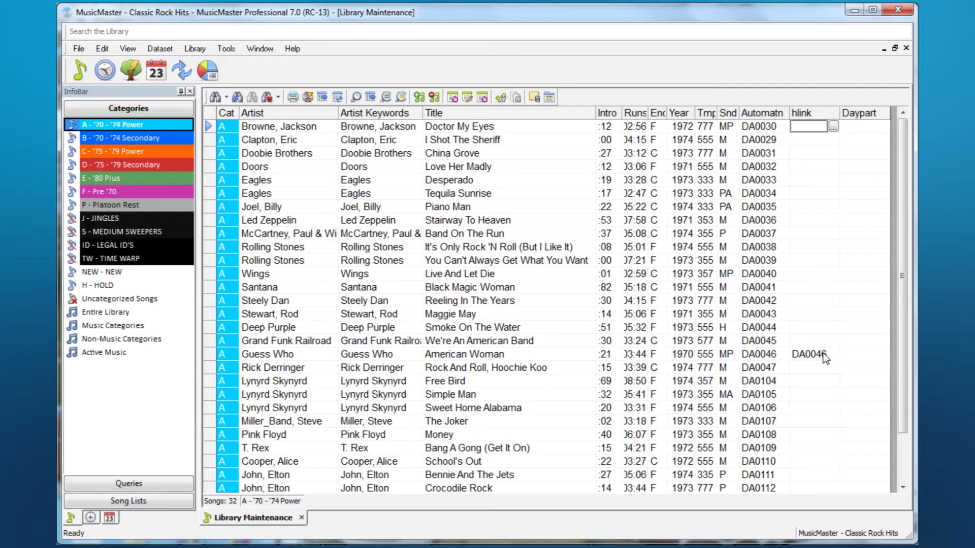
click(852, 355)
click(883, 356)
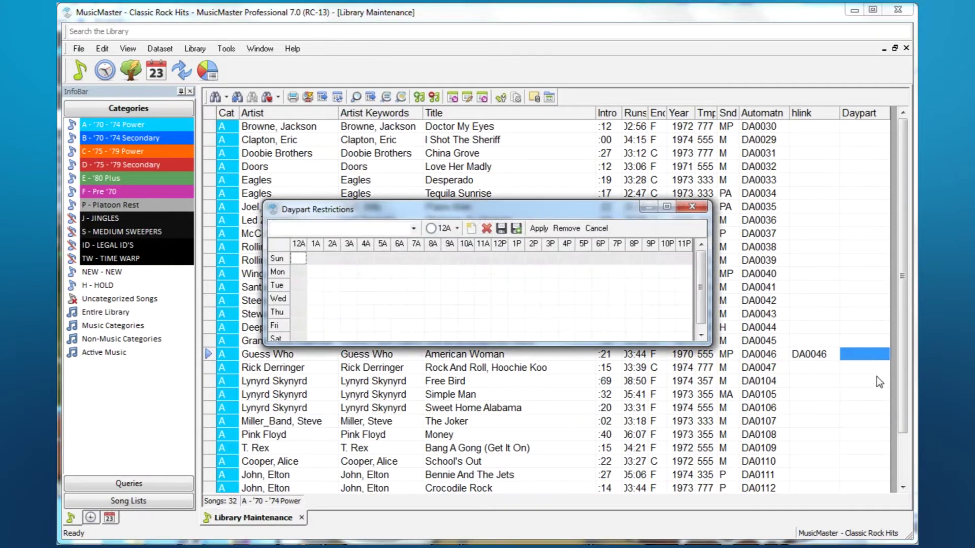
click(414, 230)
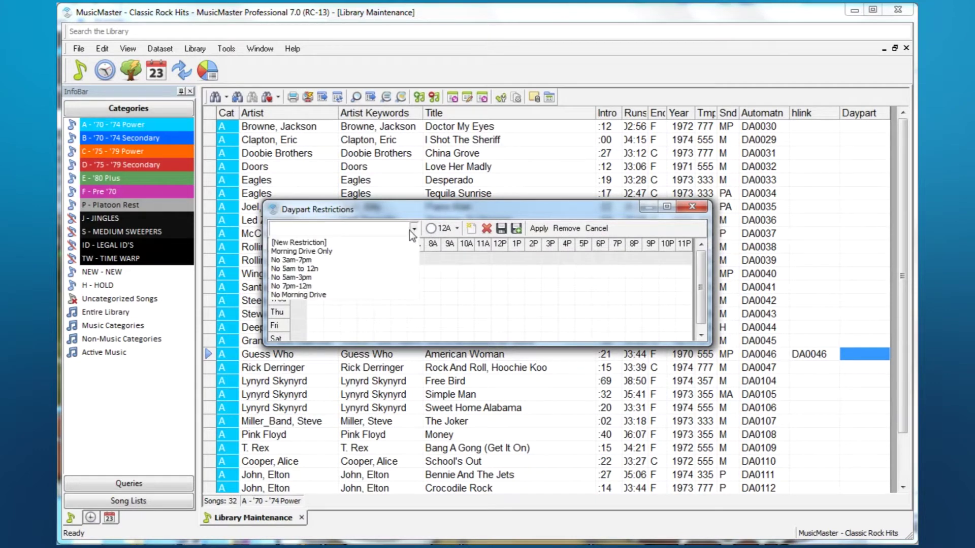
click(321, 295)
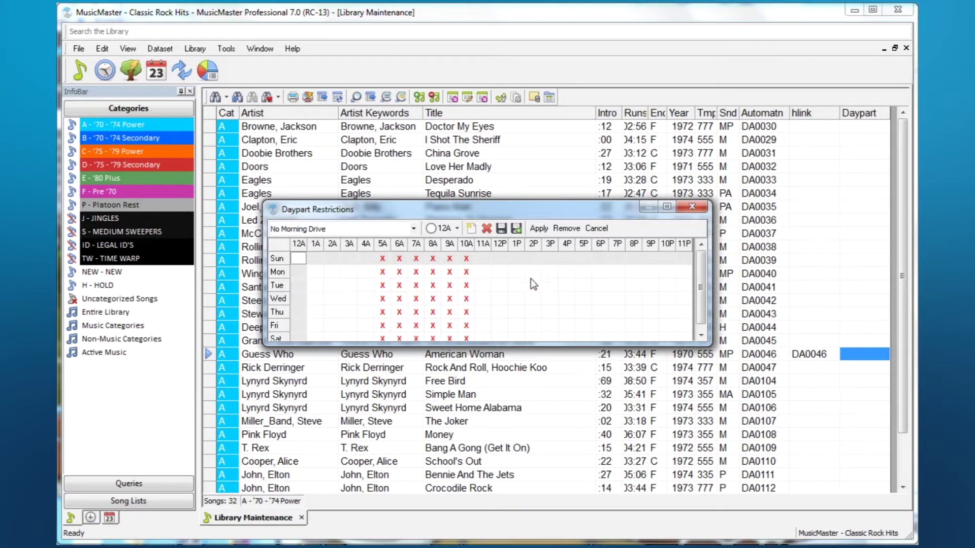
click(538, 229)
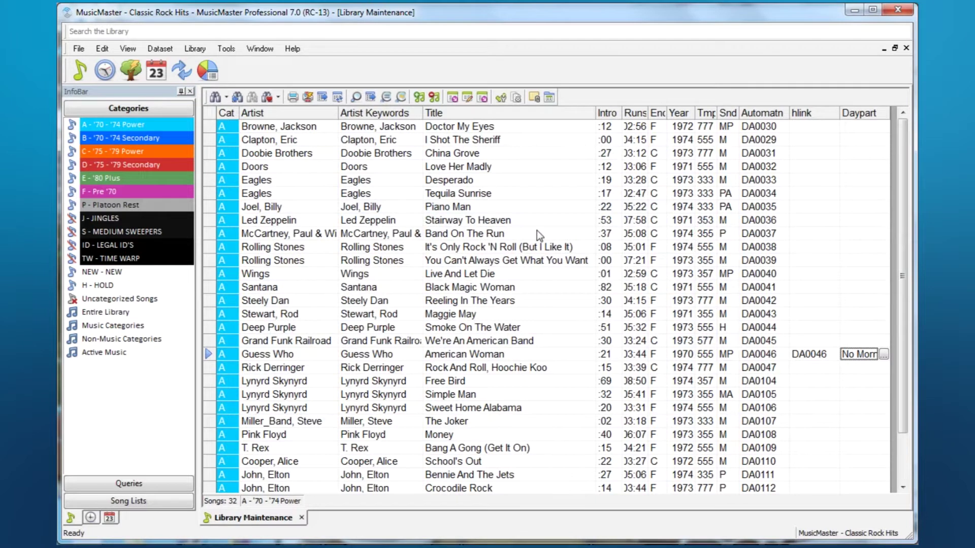
Step: Apply the "Morning Drive Only" daypart restriction to the copy of "American Woman" in category B
click(153, 136)
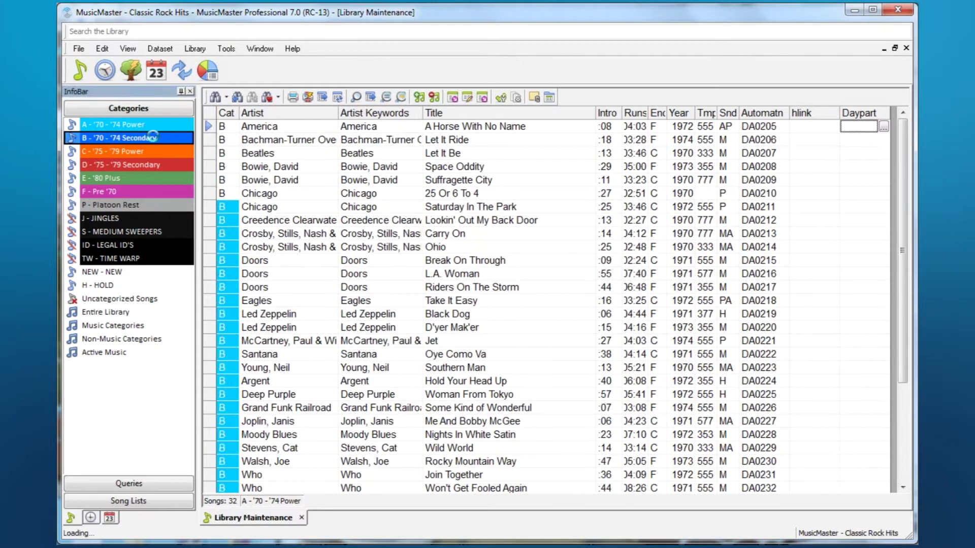
scroll(799, 449, down, 5)
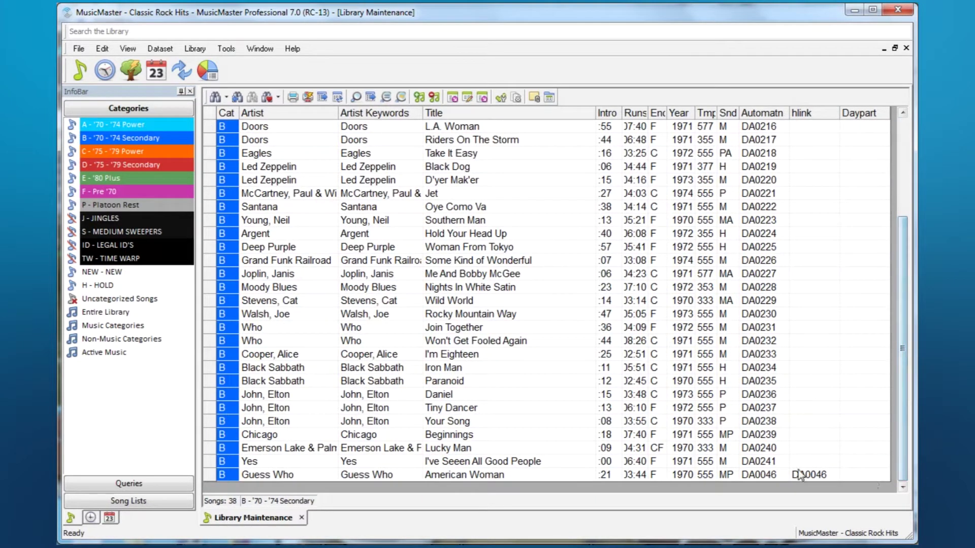
click(873, 478)
click(883, 475)
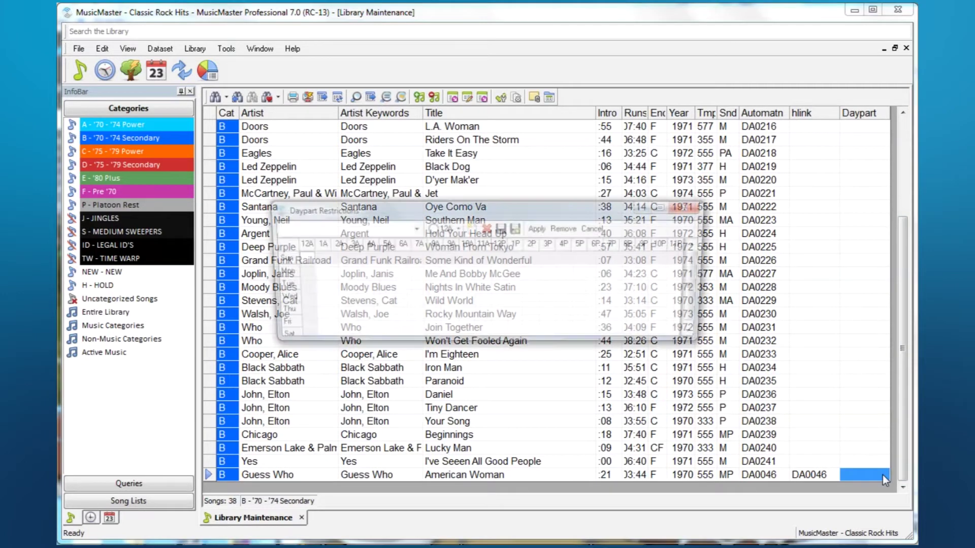
click(415, 230)
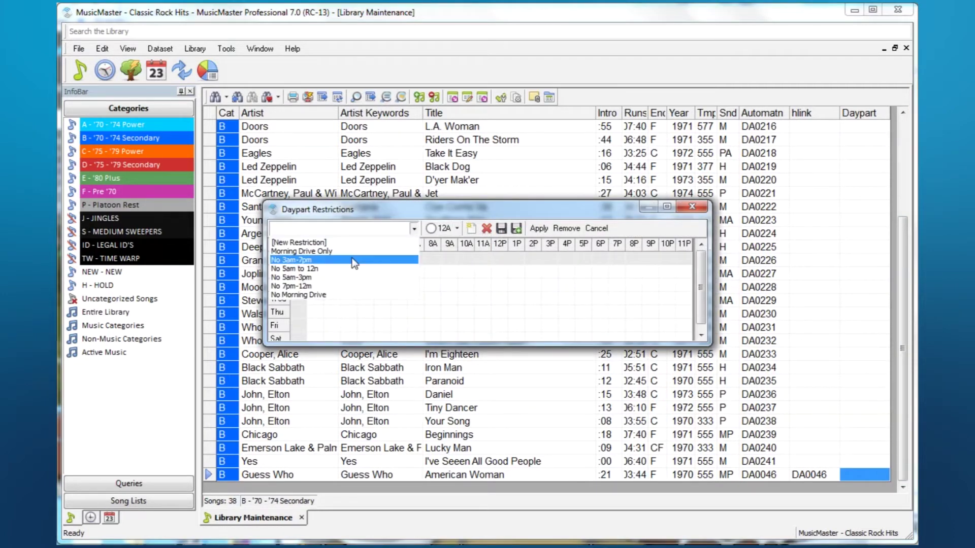
click(340, 251)
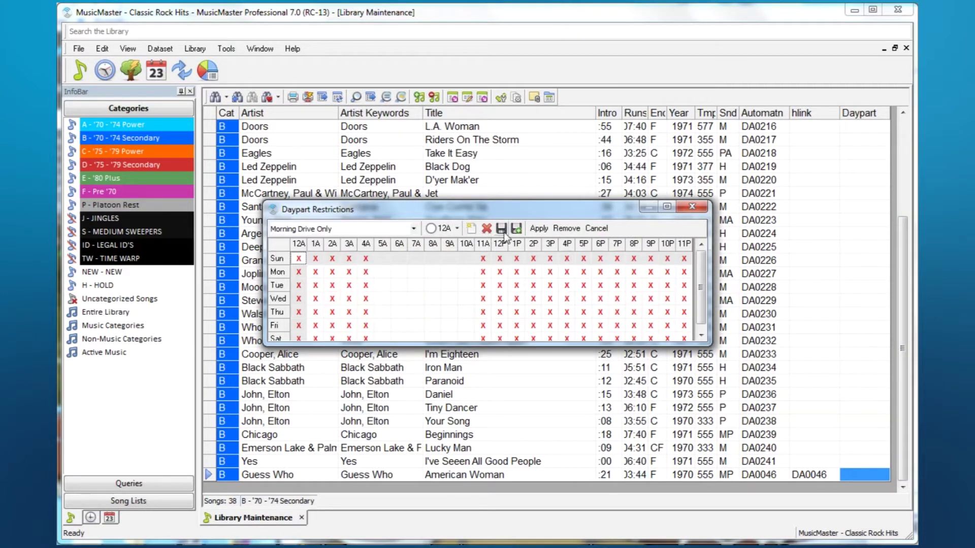
click(535, 227)
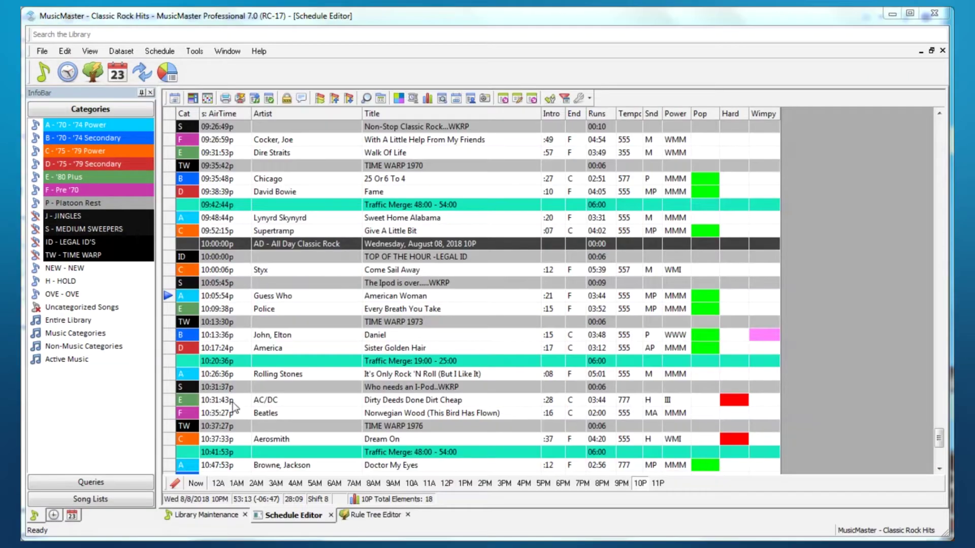
Step: View the play history of "American Woman" scheduled in the 10PM hour by History Link, toggling the markers for that copy's own plays
click(166, 295)
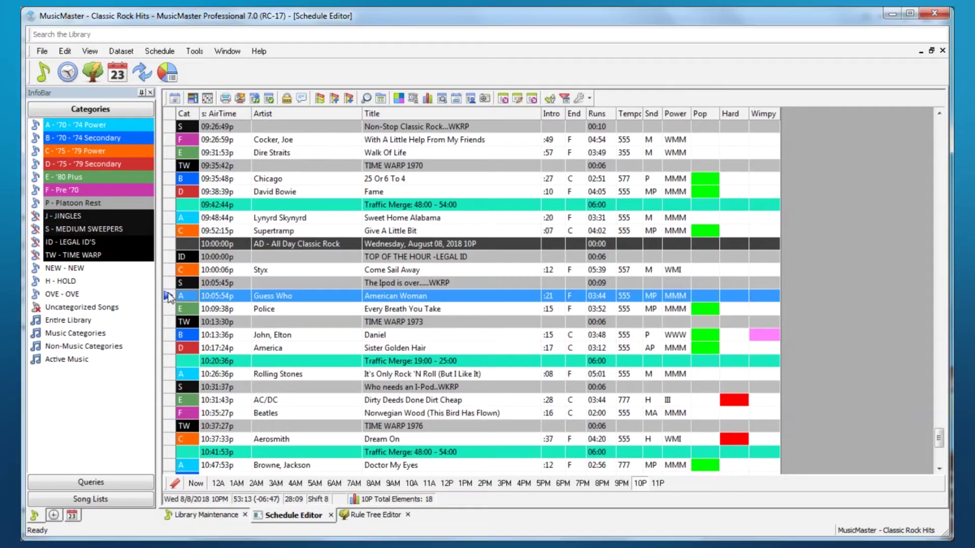
double_click(168, 294)
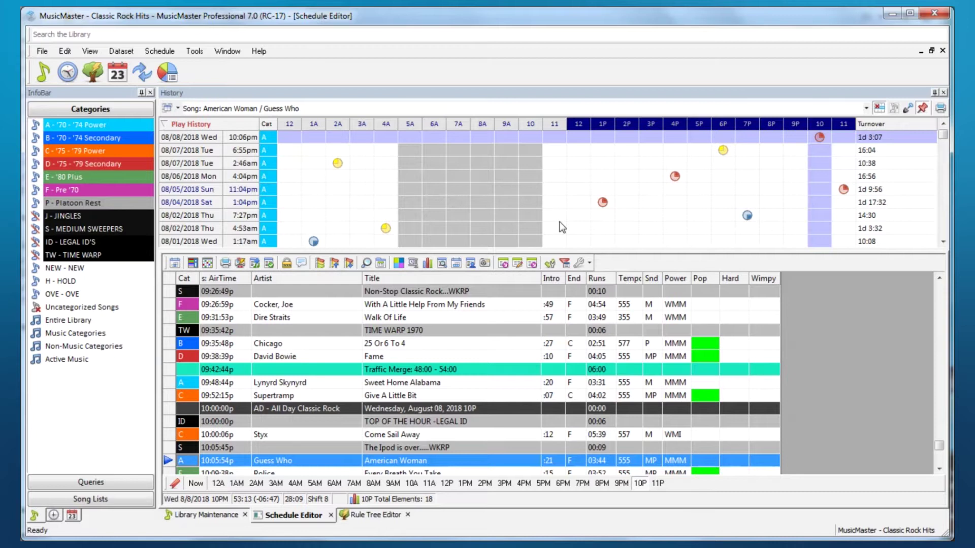
click(545, 109)
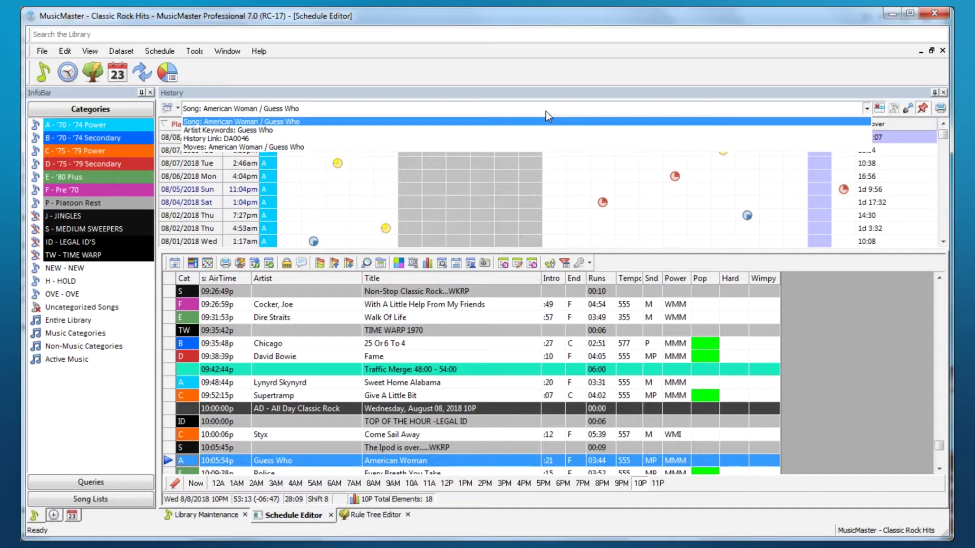
click(293, 139)
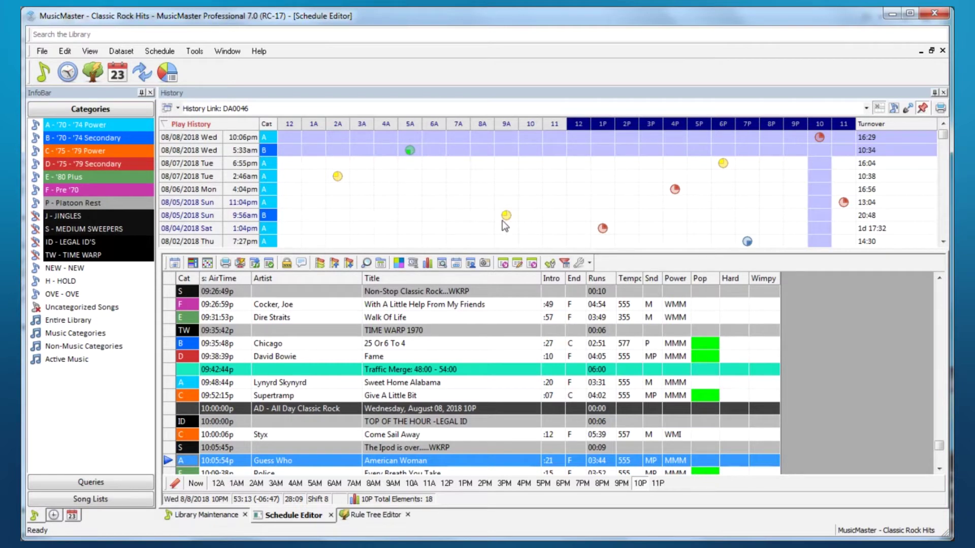
click(893, 110)
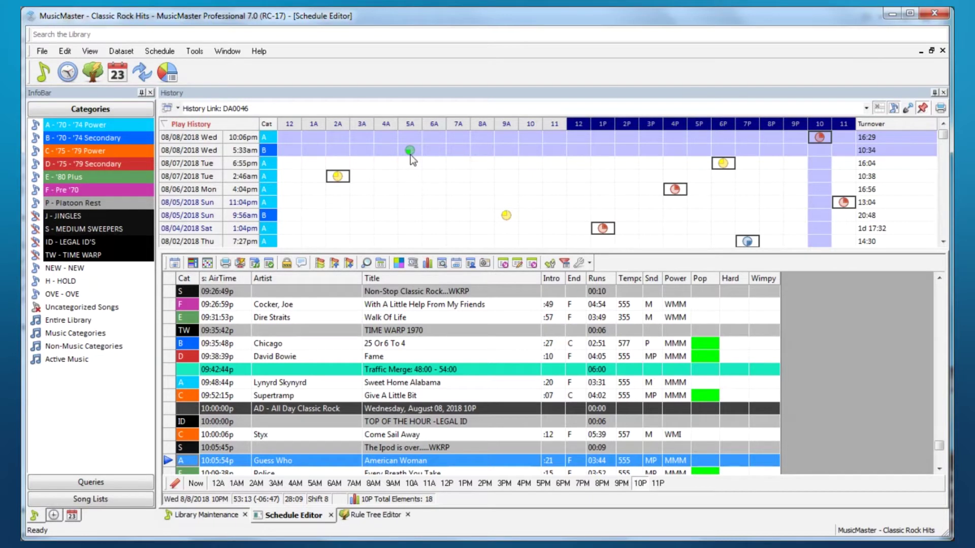
click(893, 109)
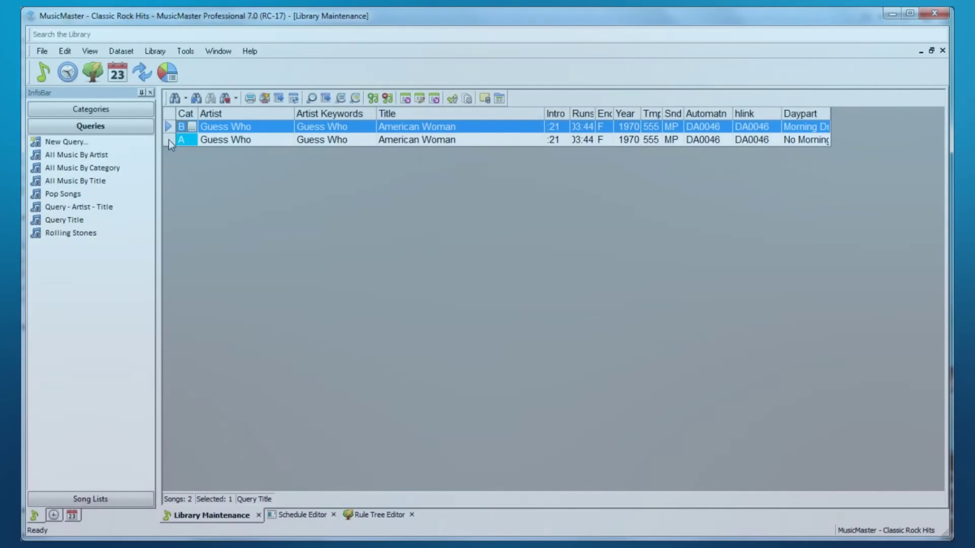
Step: Merge the two "American Woman" copies into one song, keeping category A and the "No Morning Drive" dayparting
shift+click(168, 139)
right_click(169, 139)
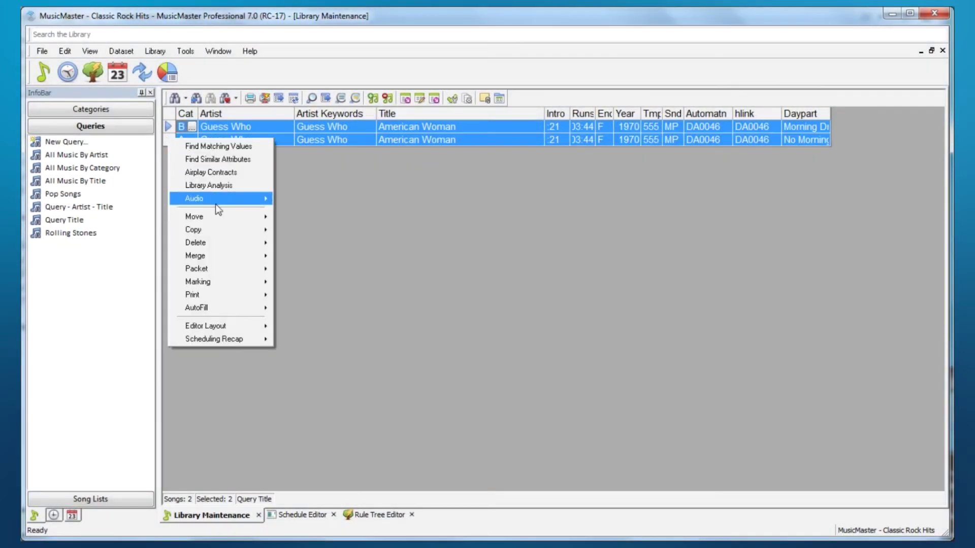
mouse_move(227, 263)
click(297, 261)
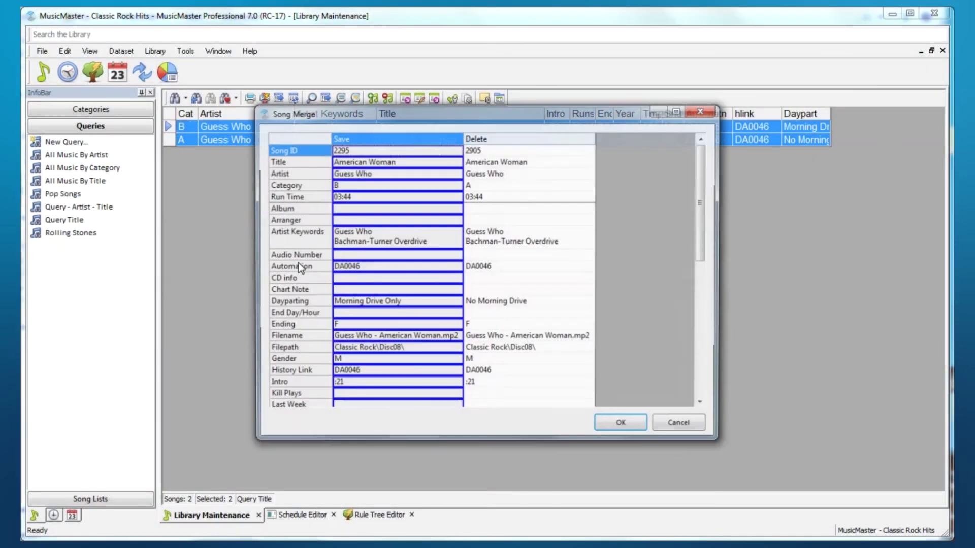
click(484, 184)
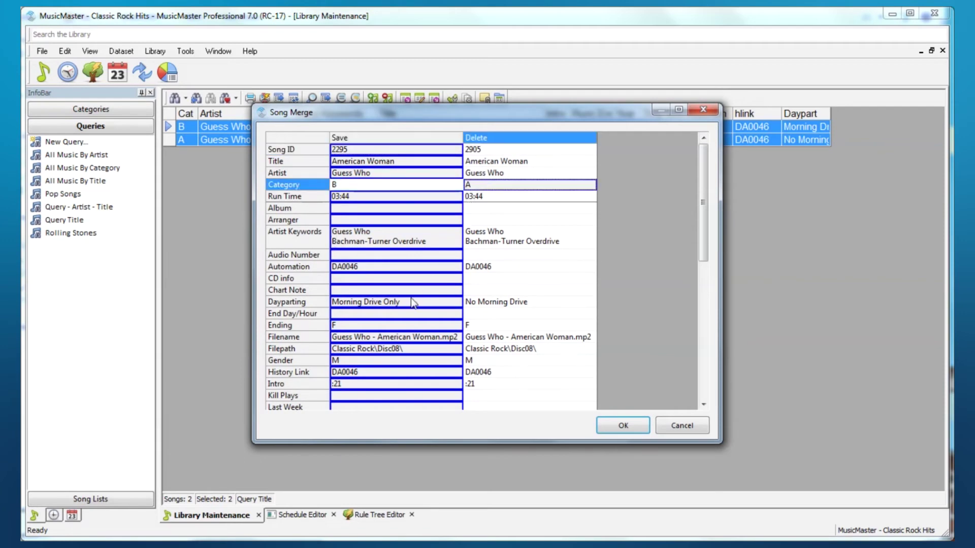
click(500, 304)
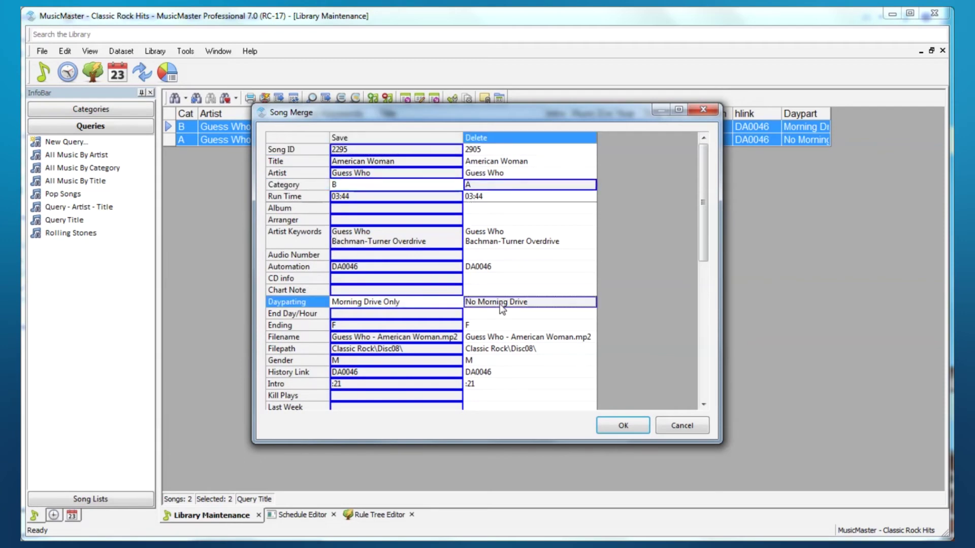
drag(702, 188, 699, 163)
click(608, 425)
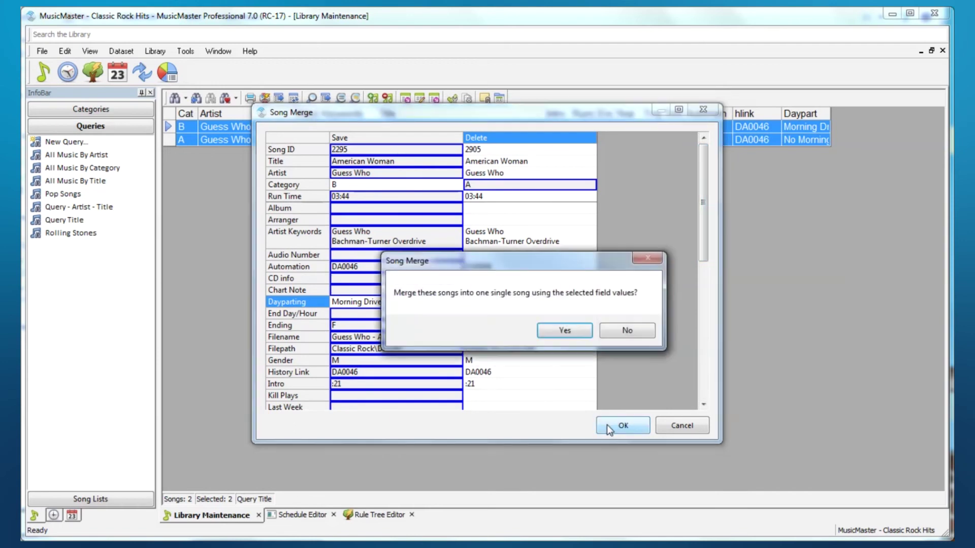
click(564, 331)
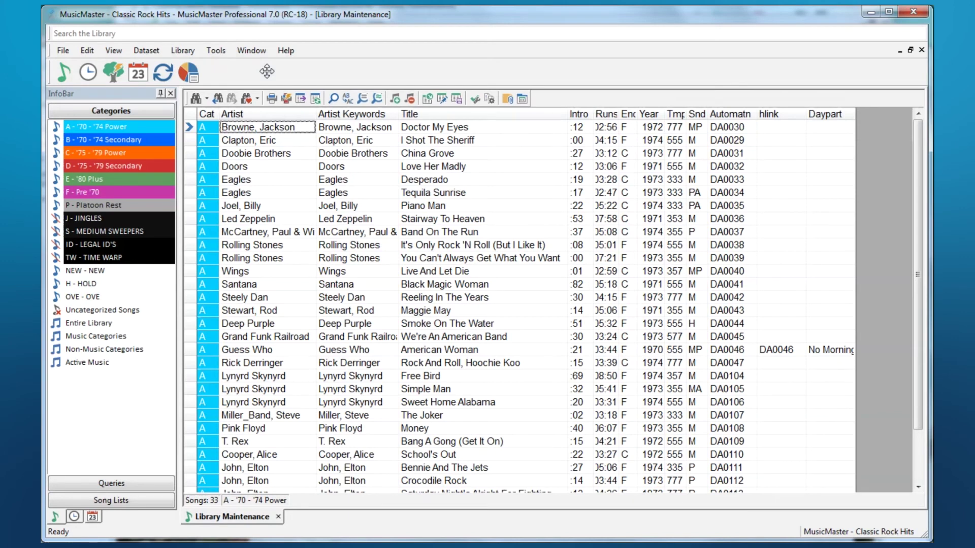
Step: In the additional properties options, set the library AutoLinkCopies property to 134 and apply it
click(215, 51)
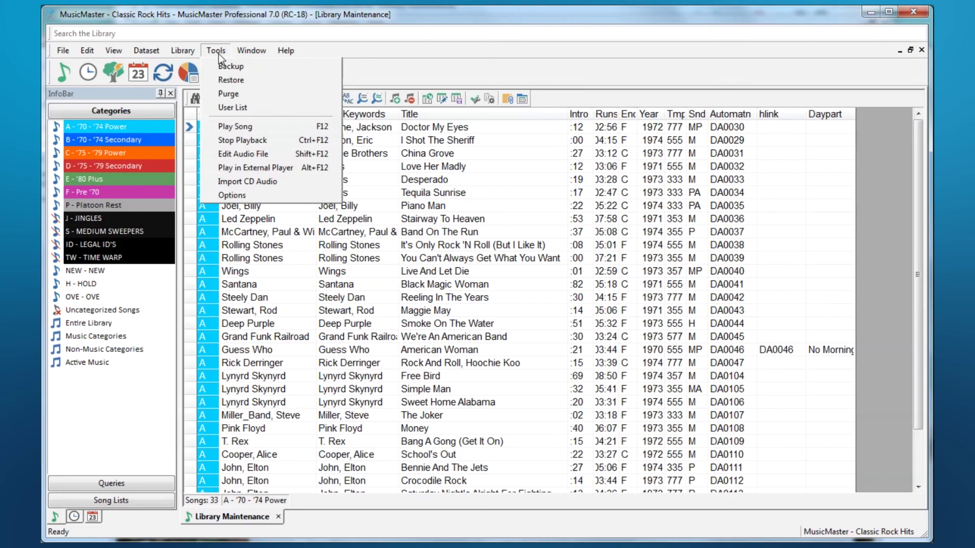
click(225, 195)
click(307, 349)
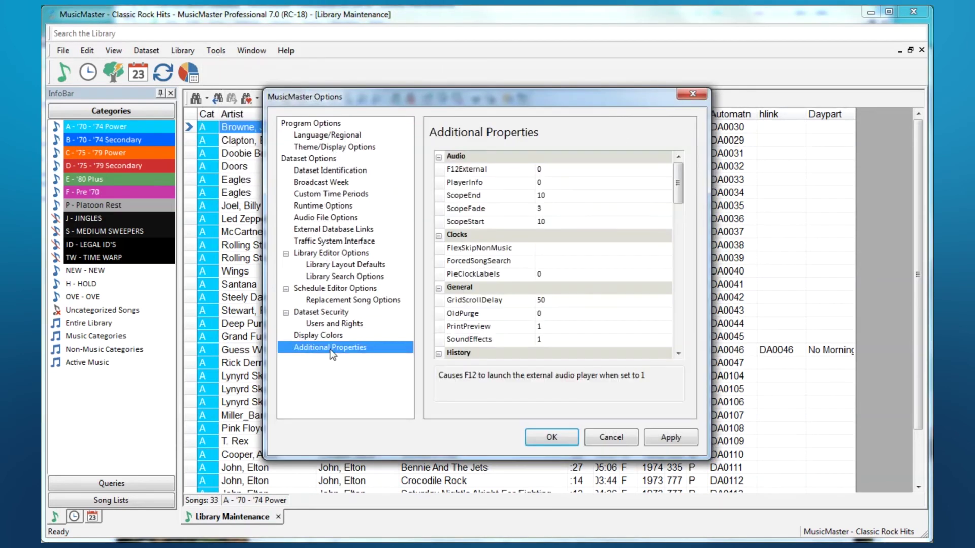
drag(678, 187, 690, 230)
click(541, 251)
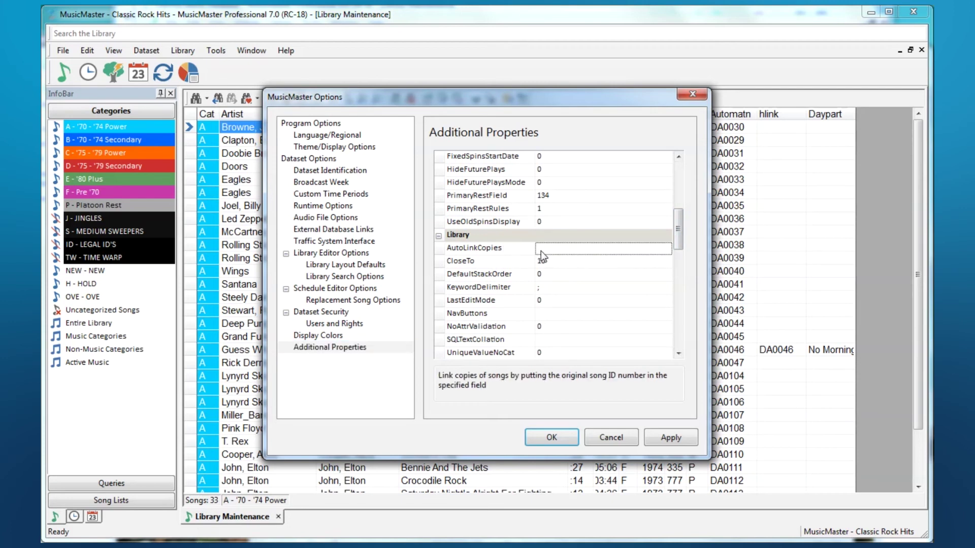
text(134)
click(677, 440)
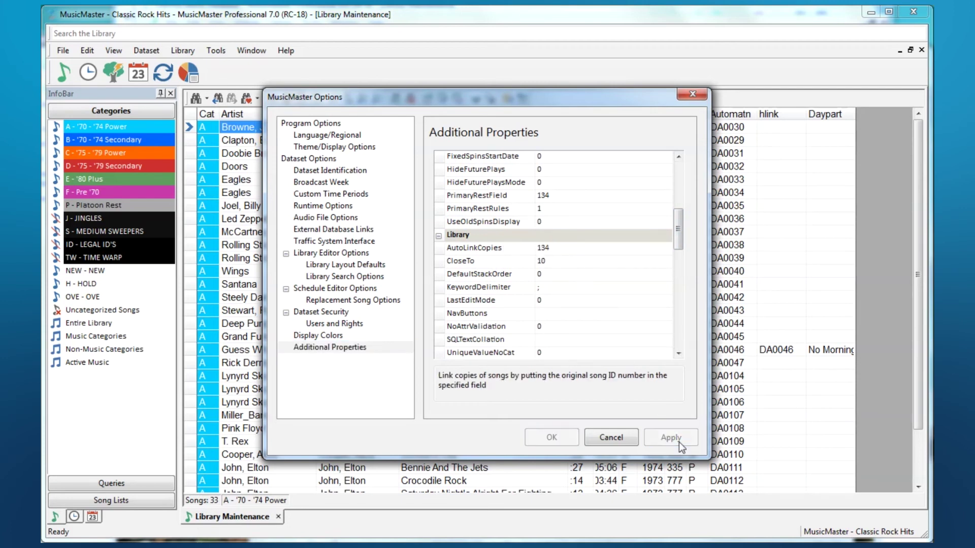
Step: Copy "A Horse With No Name" from category A into category B - '70 - '74 Secondary and check the history link on both copies
right_click(191, 127)
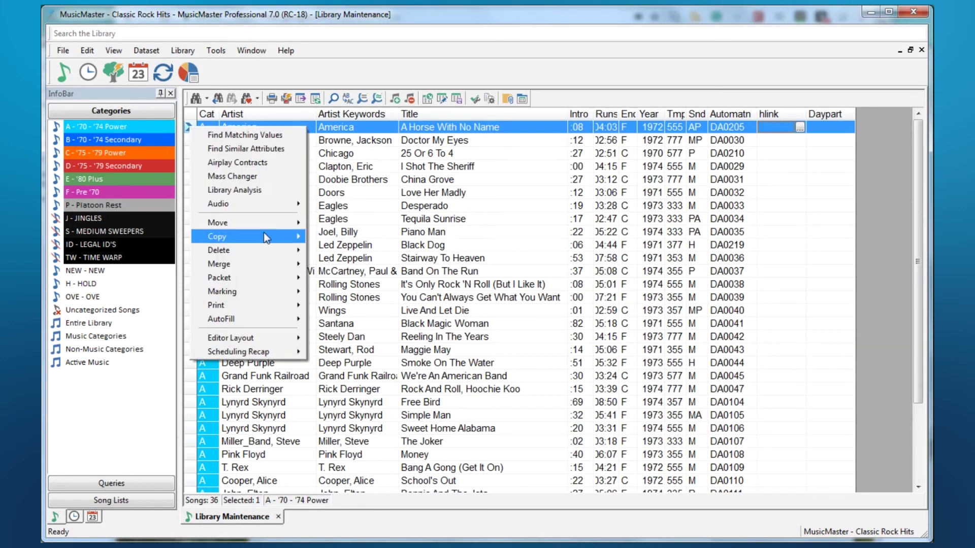
mouse_move(264, 237)
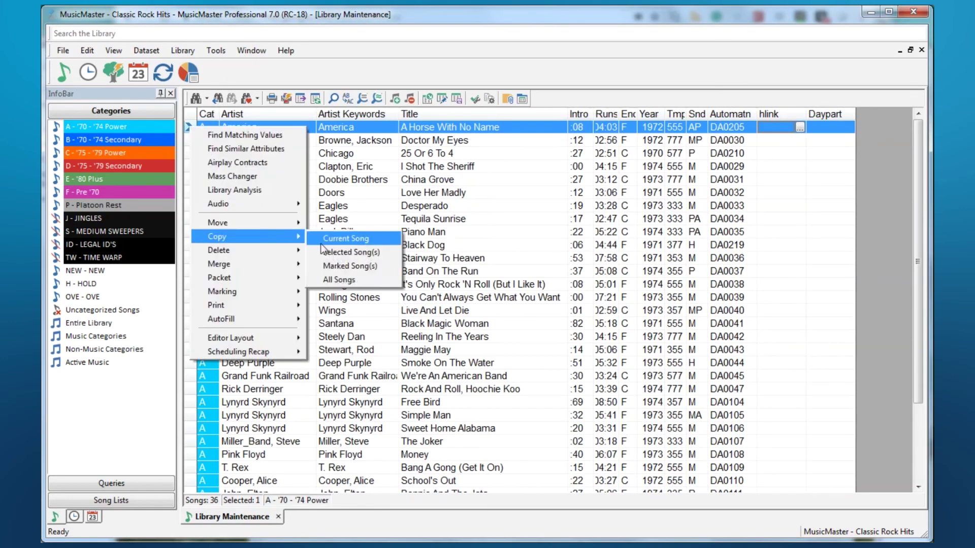
click(345, 237)
click(407, 186)
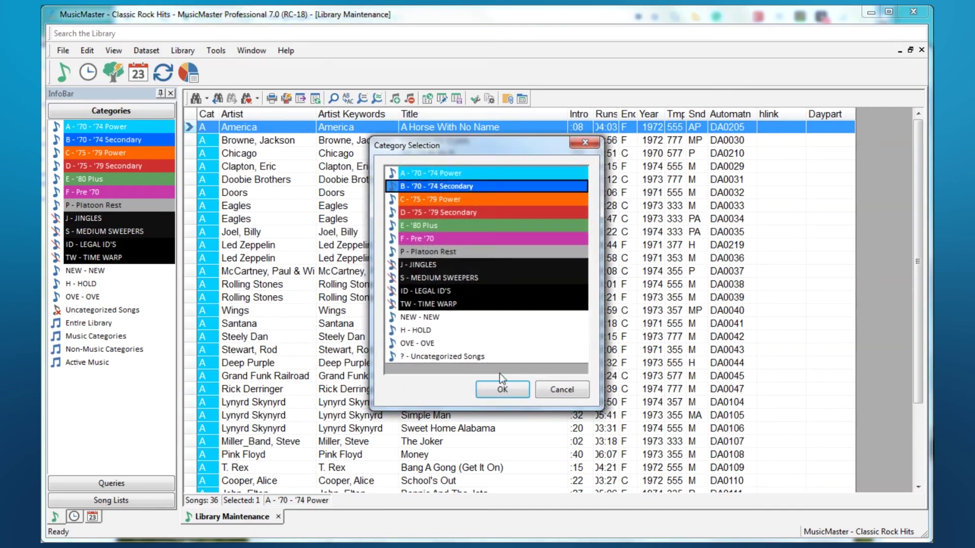
click(502, 387)
click(534, 359)
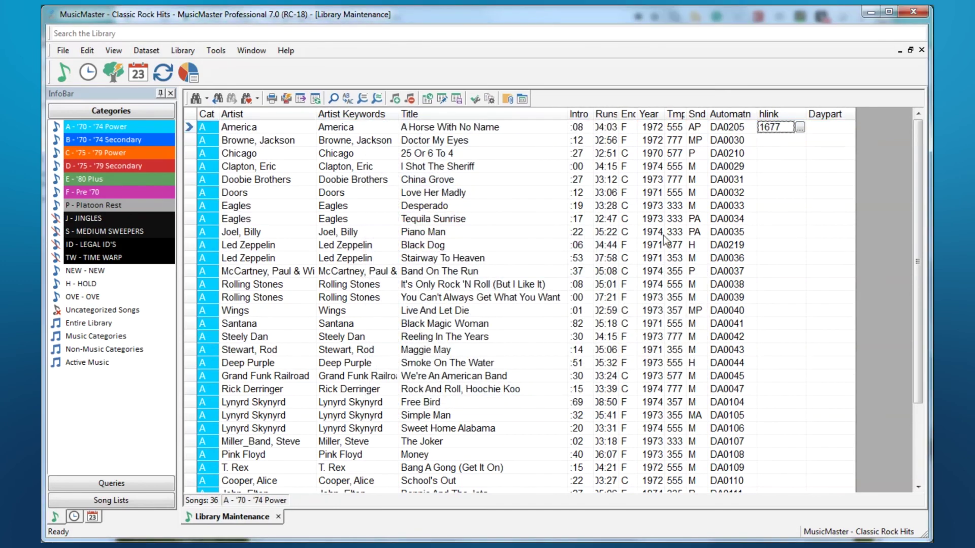
click(117, 140)
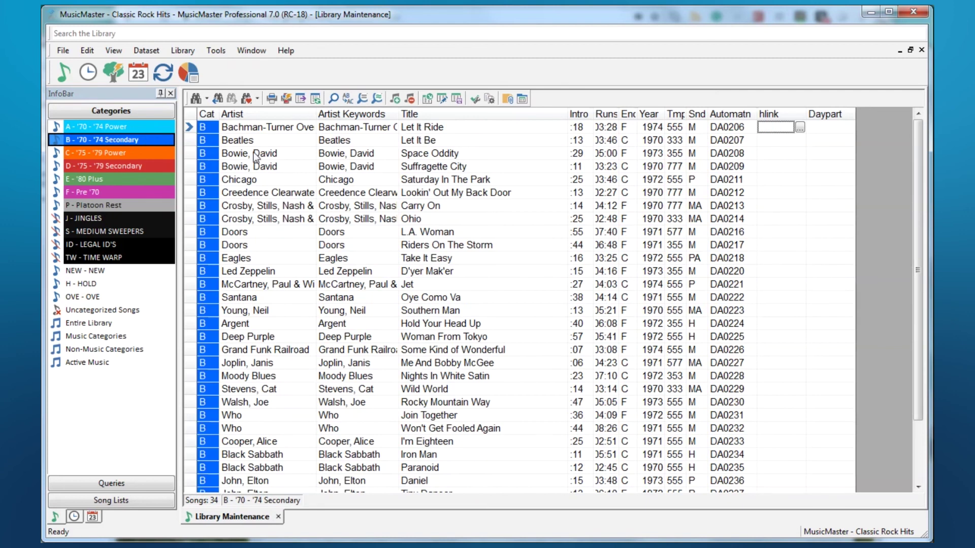
drag(917, 330, 918, 411)
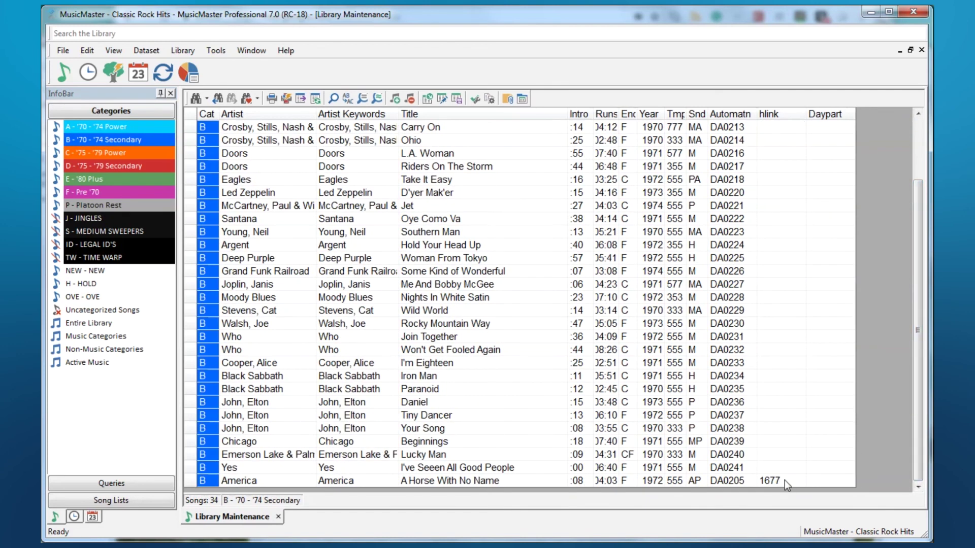